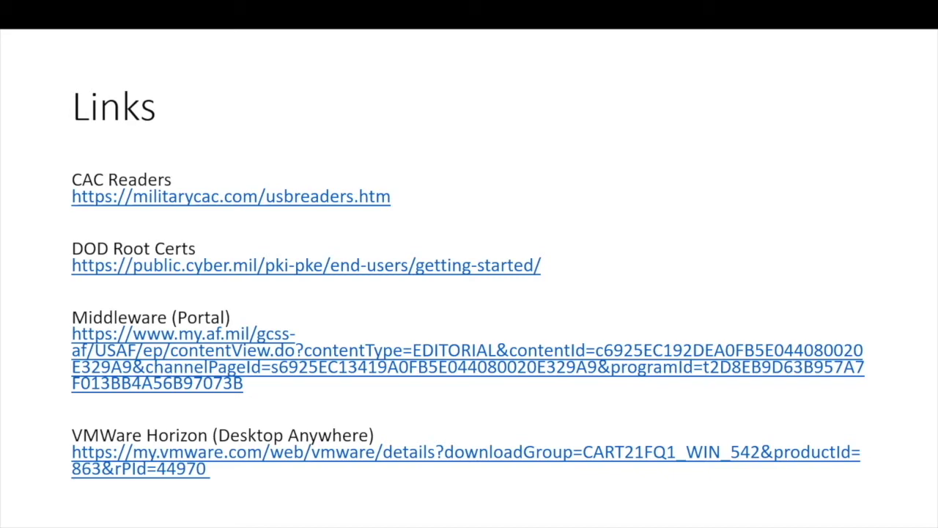
pyautogui.press('Right')
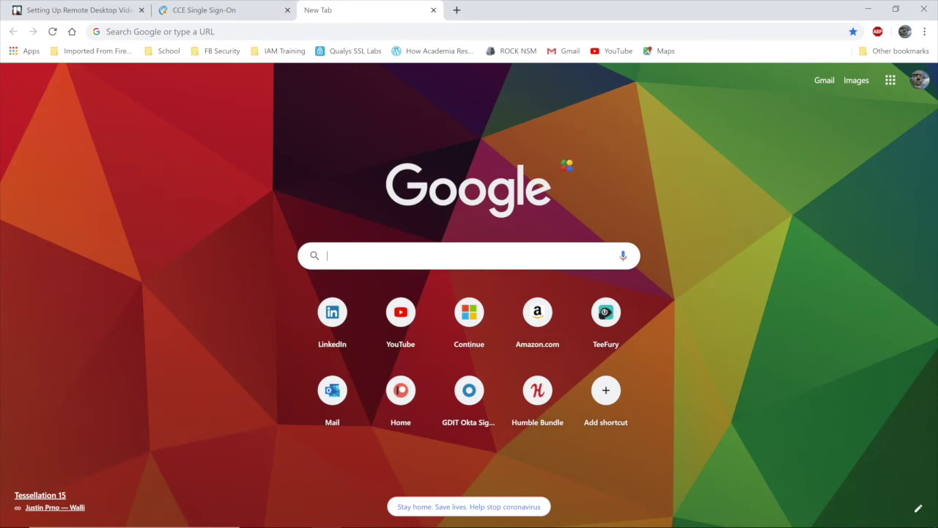
# - Search Google for "install dod root certificates" and open the PKI/PKE Document Library result on the DoD Cyber Exchange
pyautogui.write('install')
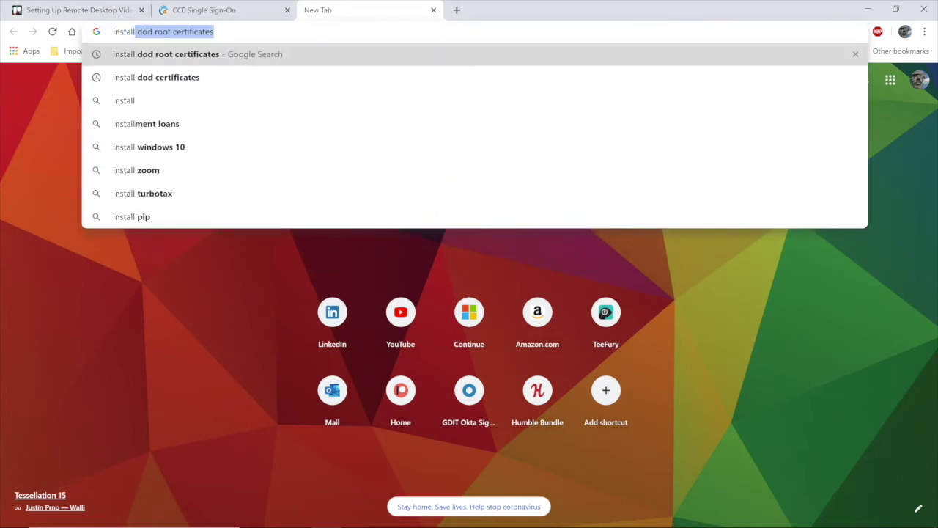
pyautogui.press('Right')
pyautogui.press('Return')
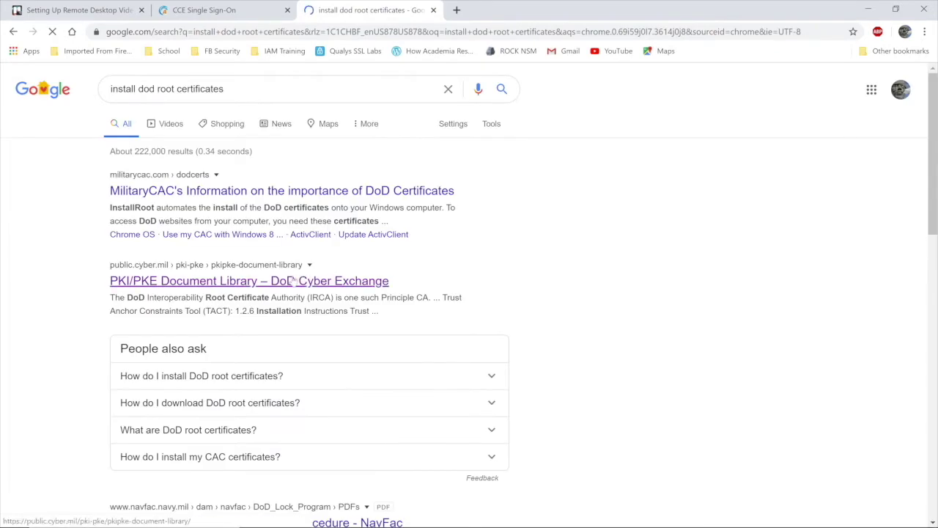
pyautogui.click(291, 282)
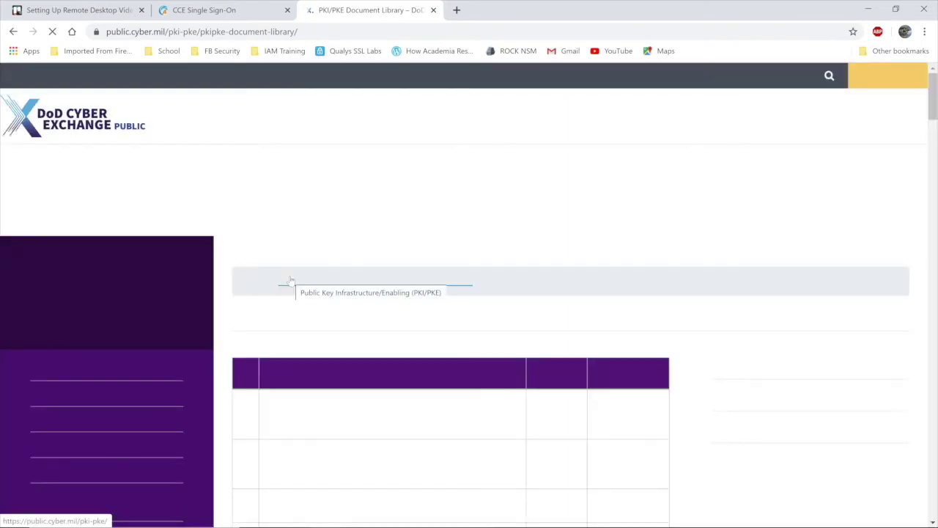
# - Open the End Users Getting Started page, expand the Windows instructions and download the Non Administrator InstallRoot installer
pyautogui.moveTo(153, 469)
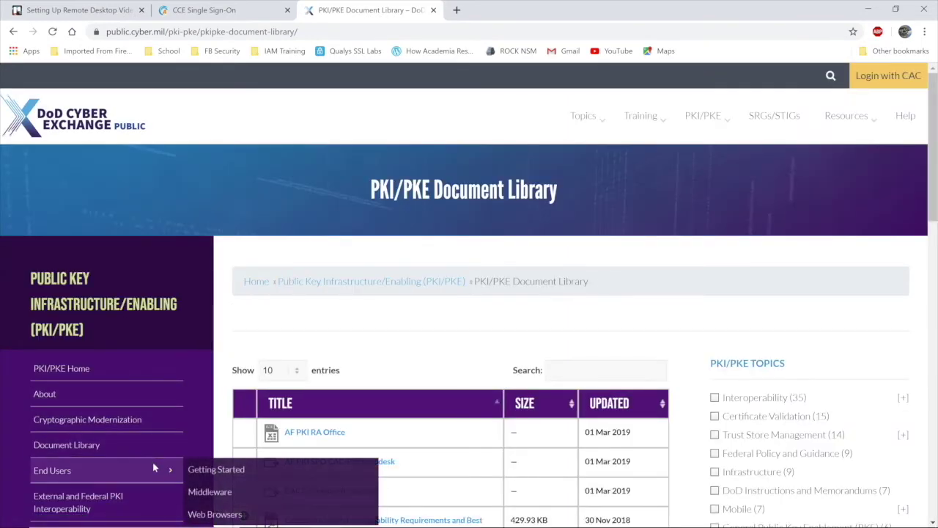
pyautogui.click(195, 470)
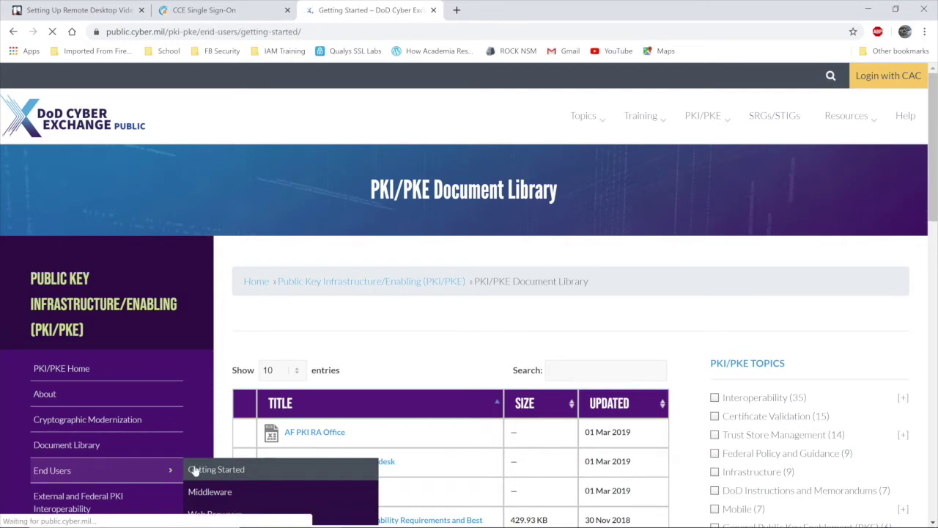
pyautogui.scroll(-2, 366, 415)
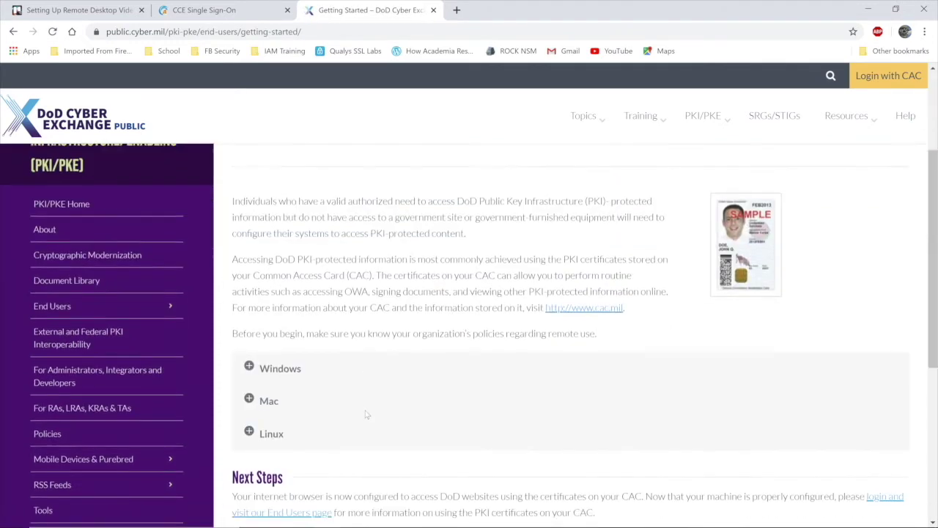
pyautogui.click(287, 370)
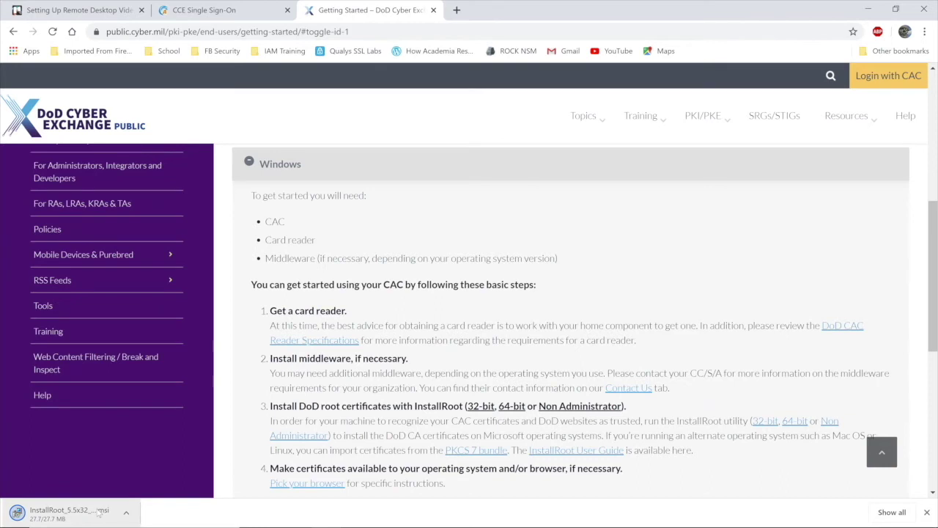
# - Run the downloaded InstallRoot installer, keeping the default folder and both the Graphical Interface and Command-Line Tool features
pyautogui.click(98, 514)
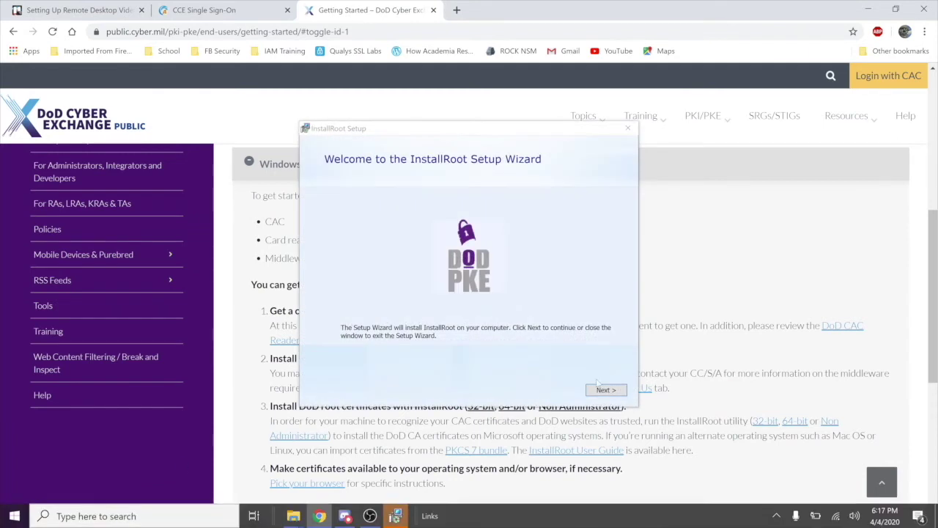
pyautogui.click(605, 389)
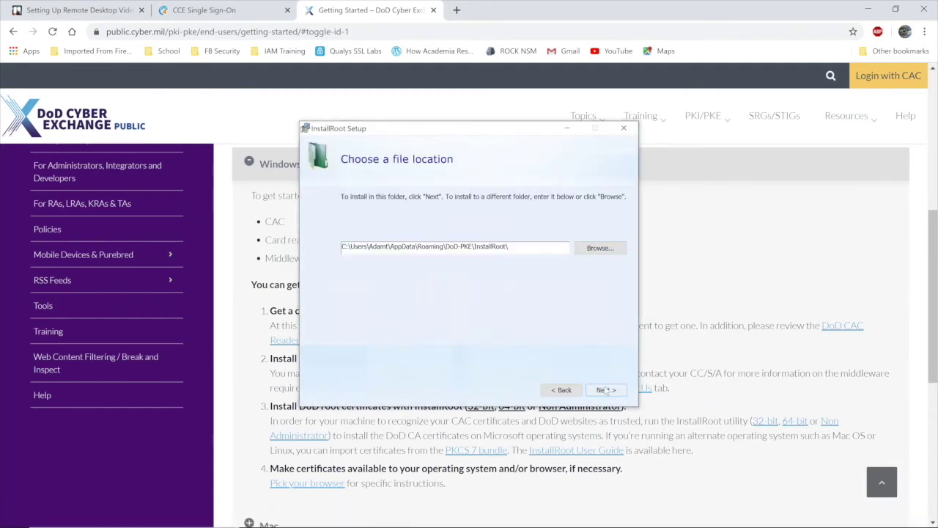
pyautogui.click(606, 389)
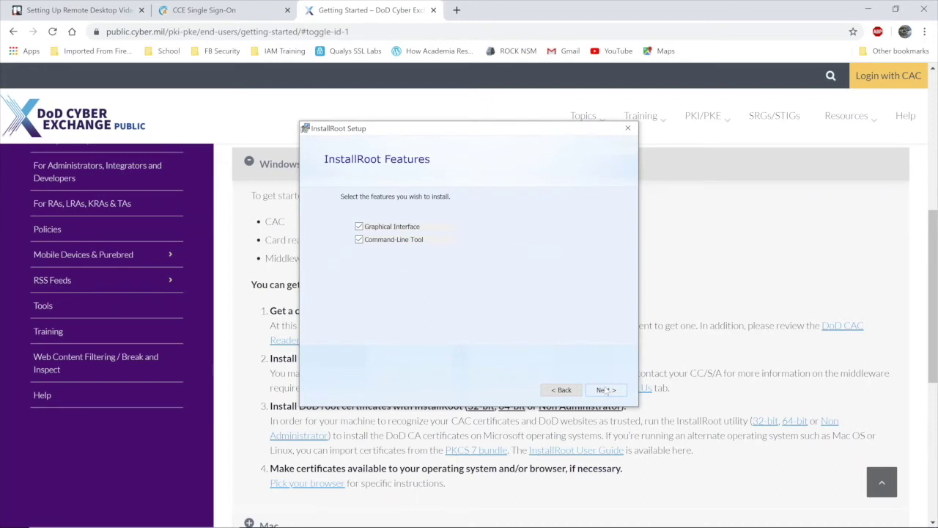
pyautogui.click(605, 390)
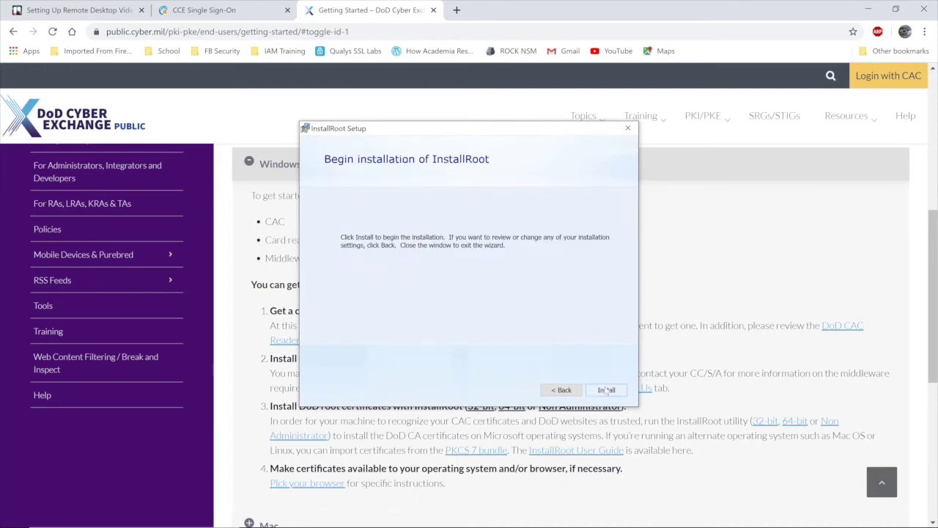
pyautogui.click(606, 390)
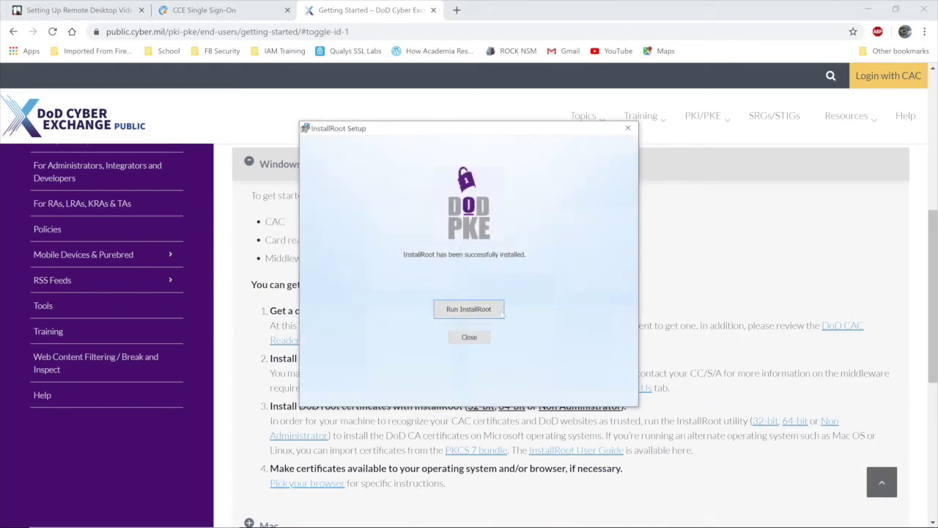
# - Launch InstallRoot and install the DoD certificates into the Microsoft Current User store, closing the action summary
pyautogui.click(469, 303)
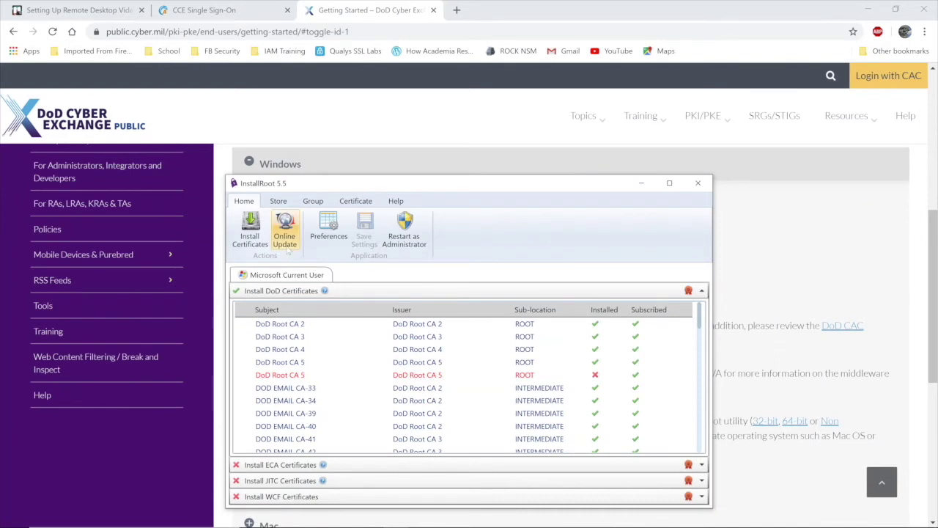
pyautogui.click(250, 229)
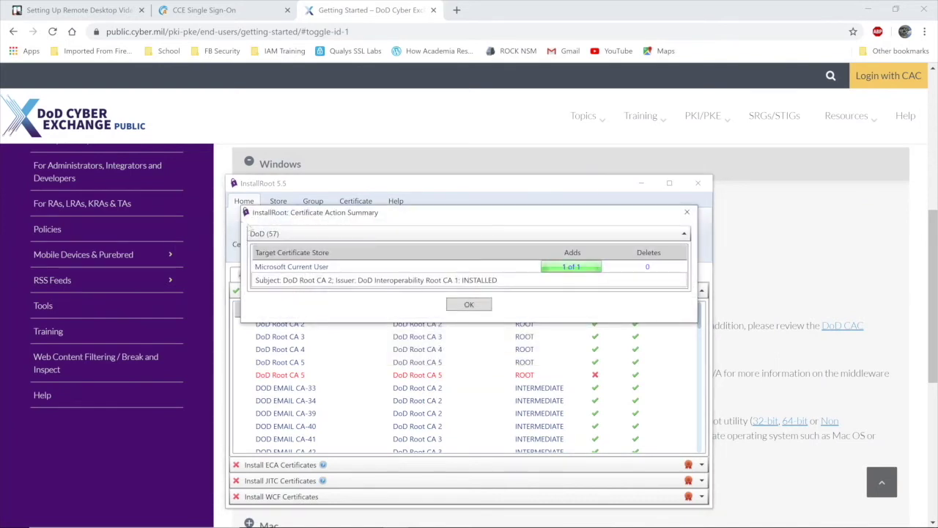
pyautogui.click(461, 308)
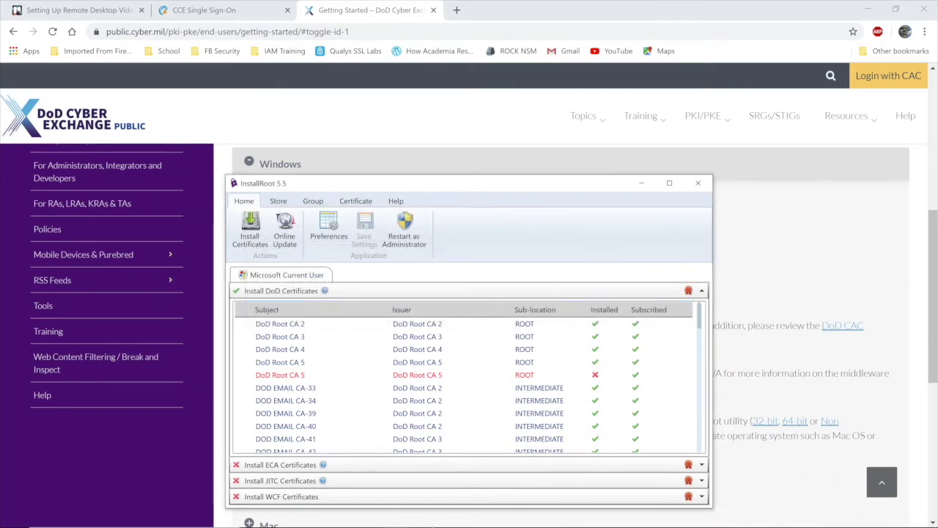
# - Search the AF Portal for "activ" and open the CAC - Common Access Card Middleware page
pyautogui.moveTo(470, 527)
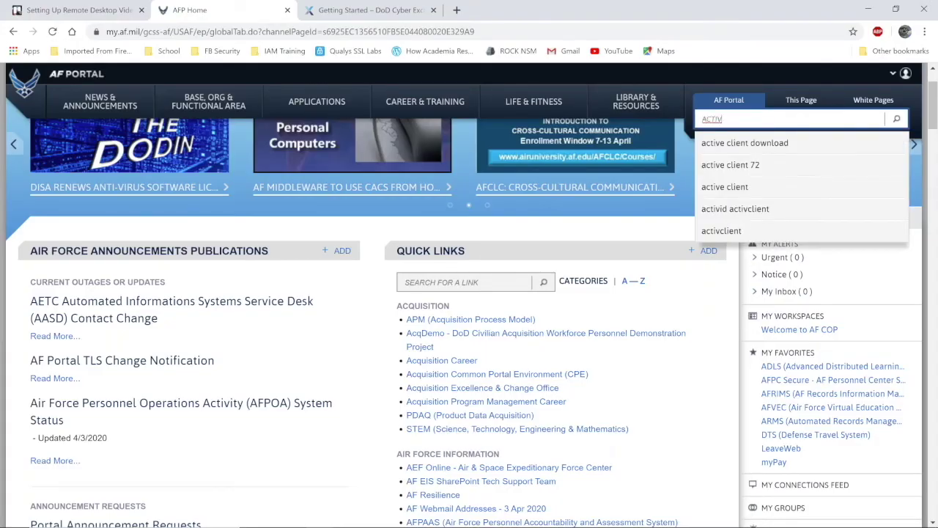
pyautogui.press('Return')
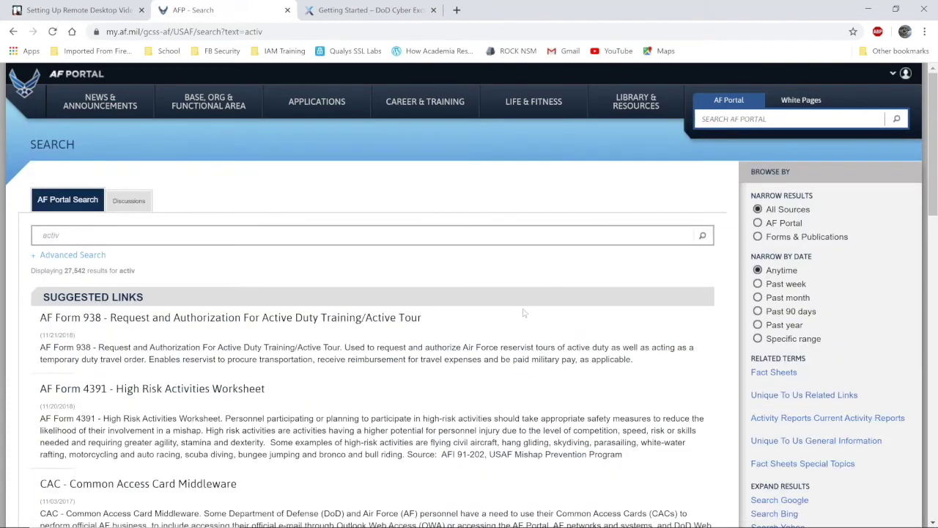
pyautogui.scroll(-1, 524, 309)
pyautogui.scroll(-1, 524, 310)
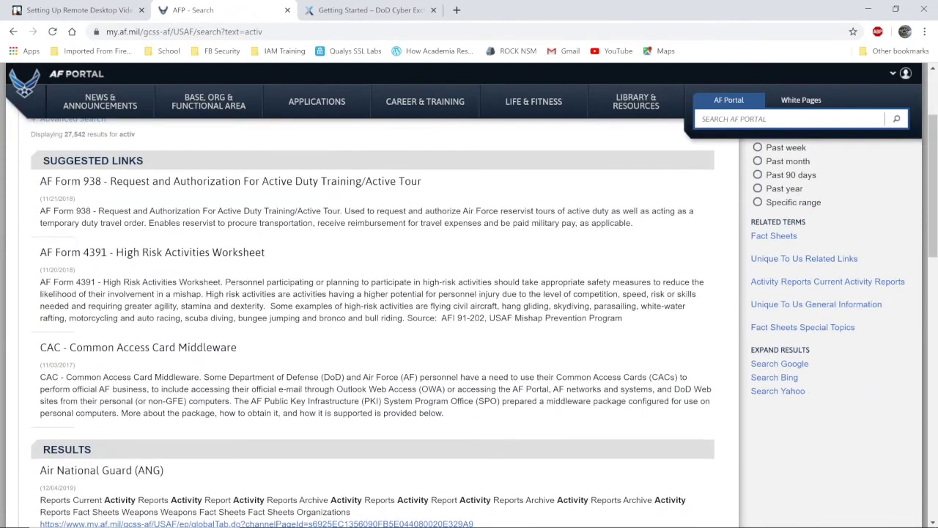
pyautogui.click(206, 351)
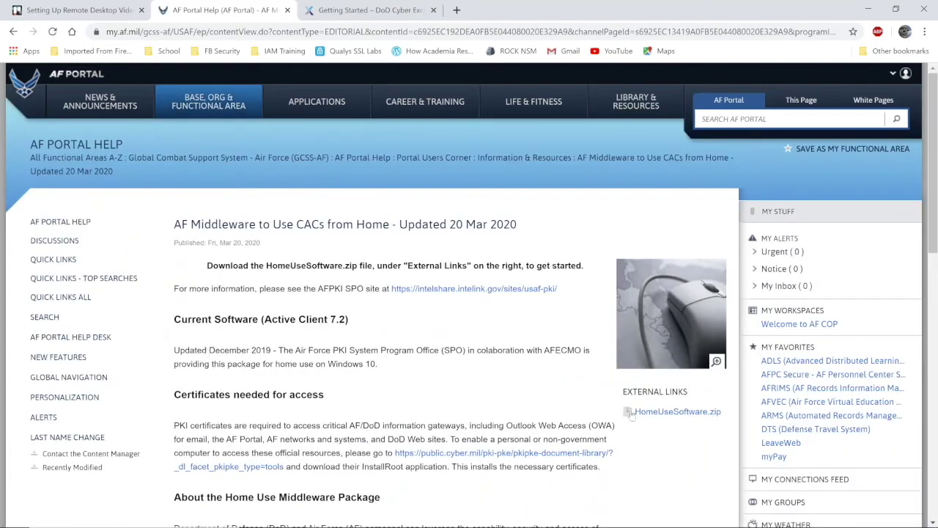
# - Download HomeUseSoftware.zip and extract the resulting "SDC NIPR - ActivClient v7.2.x - 191205" archive to its default folder in Downloads
pyautogui.click(650, 414)
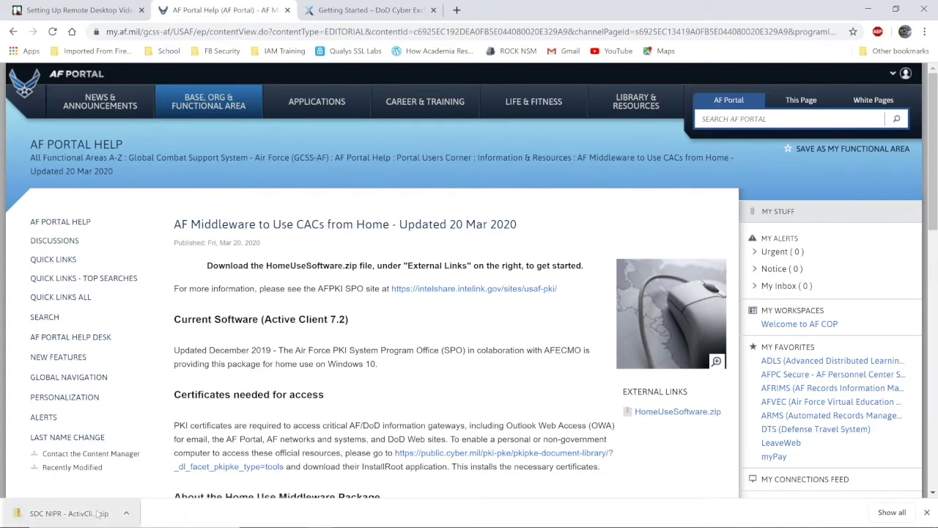
pyautogui.click(101, 514)
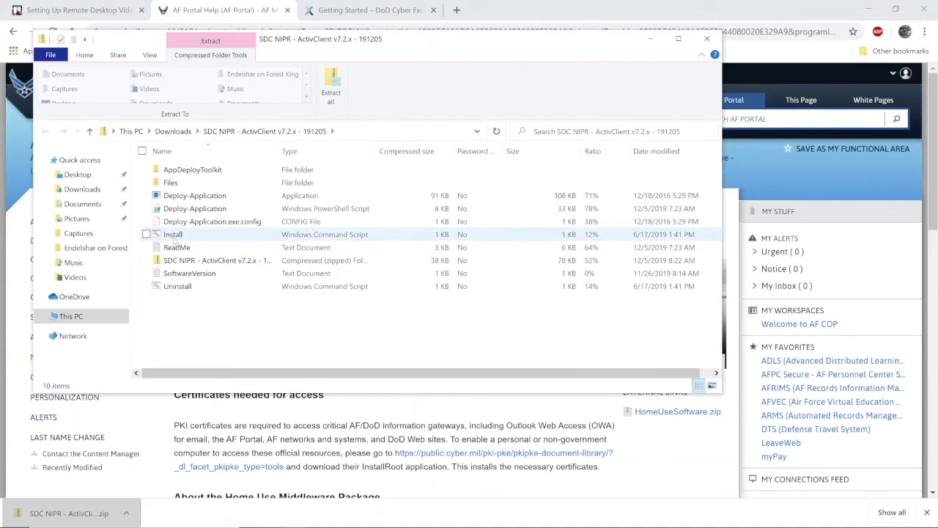
pyautogui.click(175, 131)
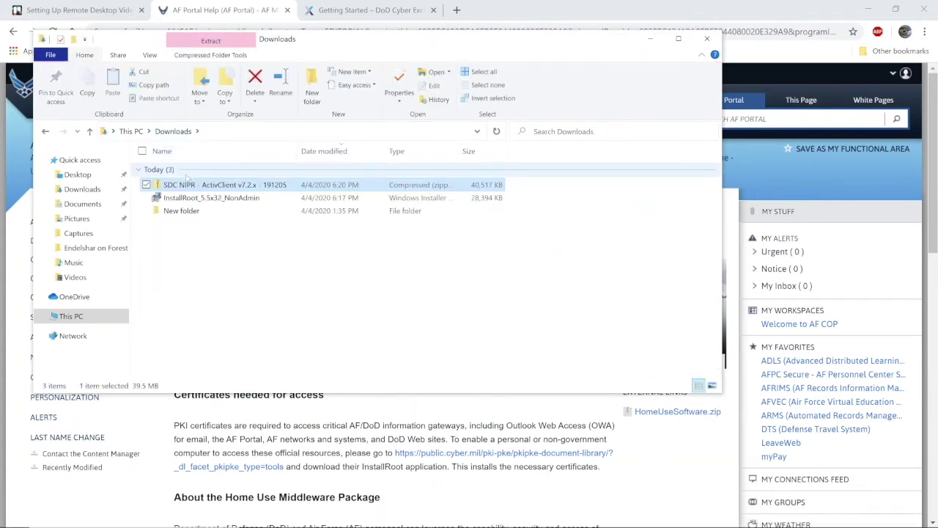
pyautogui.rightClick(183, 188)
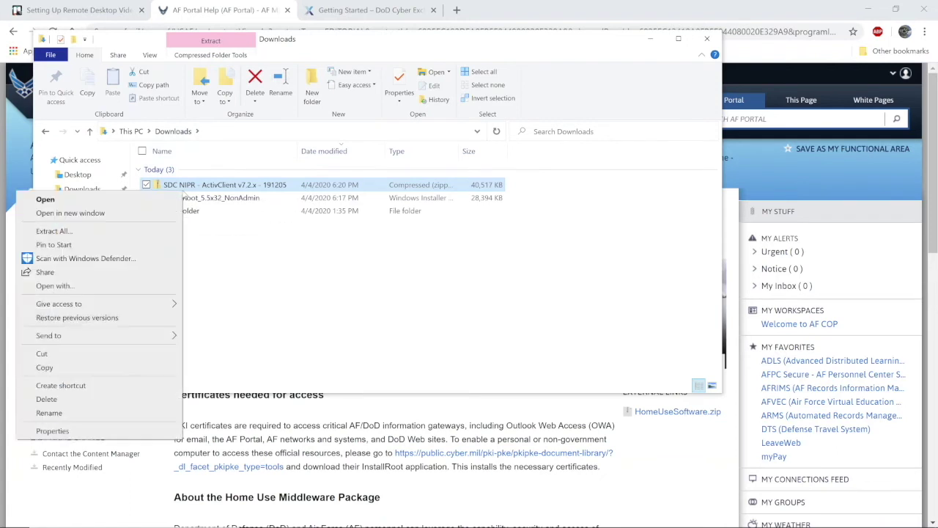
pyautogui.click(147, 235)
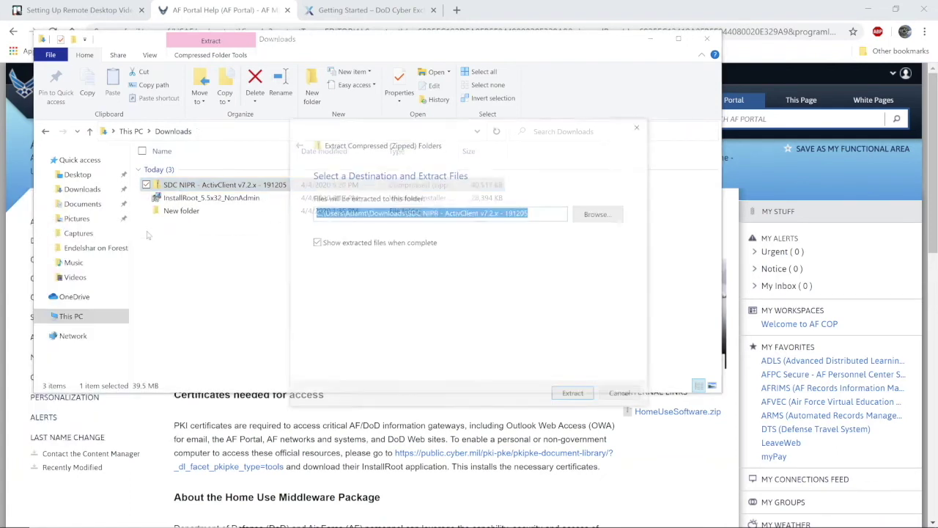
pyautogui.click(568, 397)
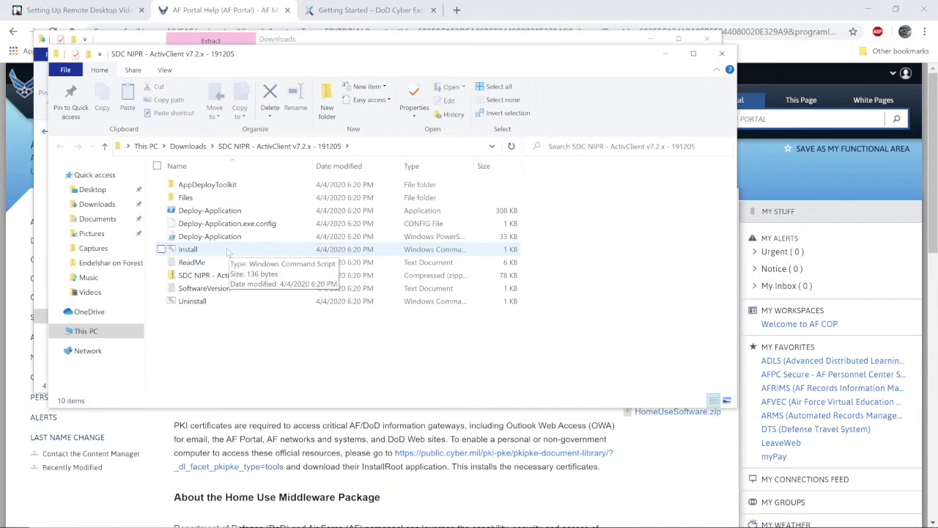
# - Run the Install command script from the extracted ActivClient folder, allowing it to run anyway past the SmartScreen block
pyautogui.click(228, 251)
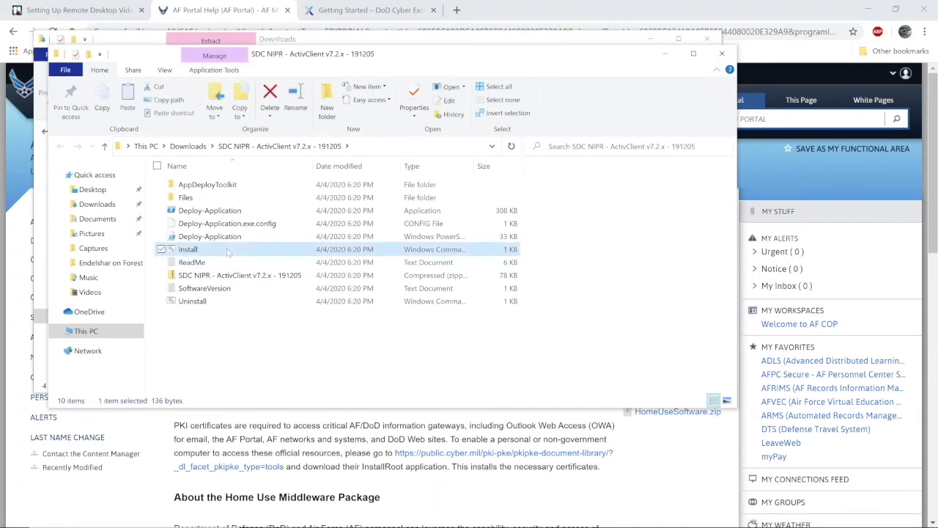
pyautogui.press('F2')
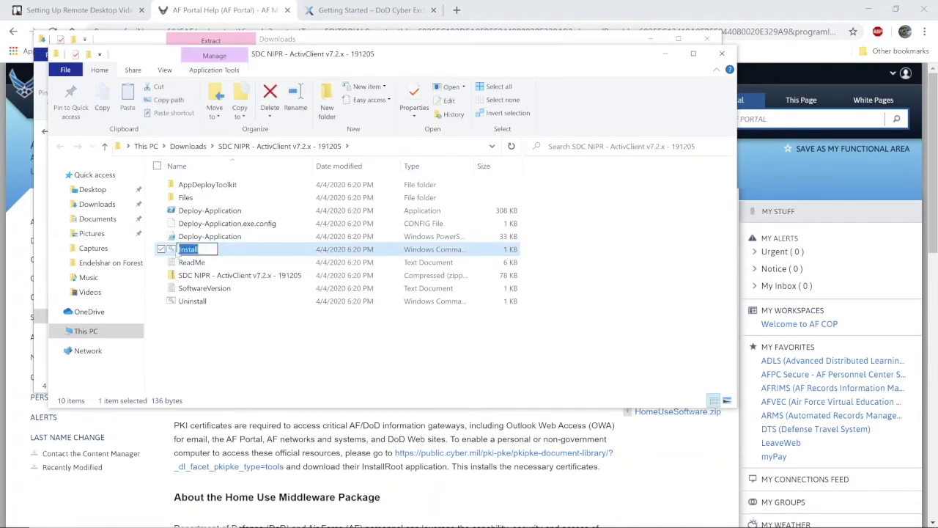
pyautogui.doubleClick(180, 248)
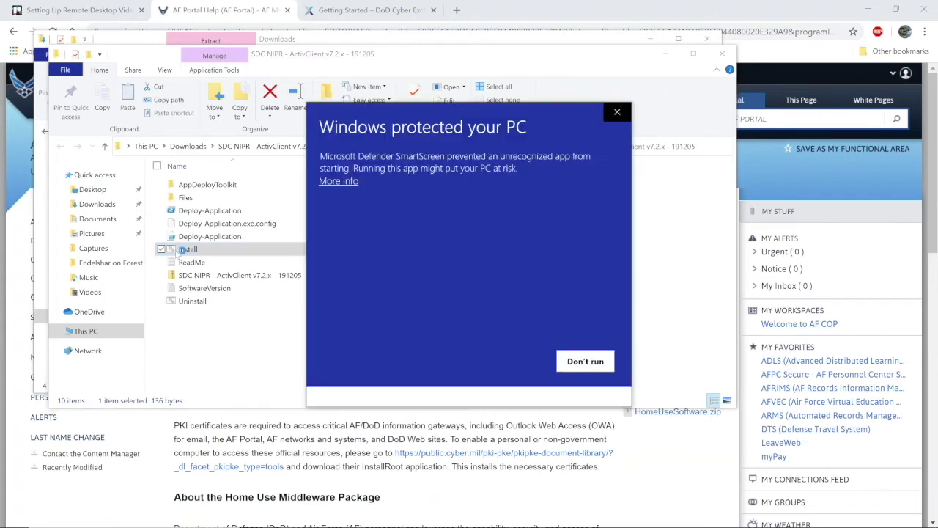
pyautogui.click(335, 182)
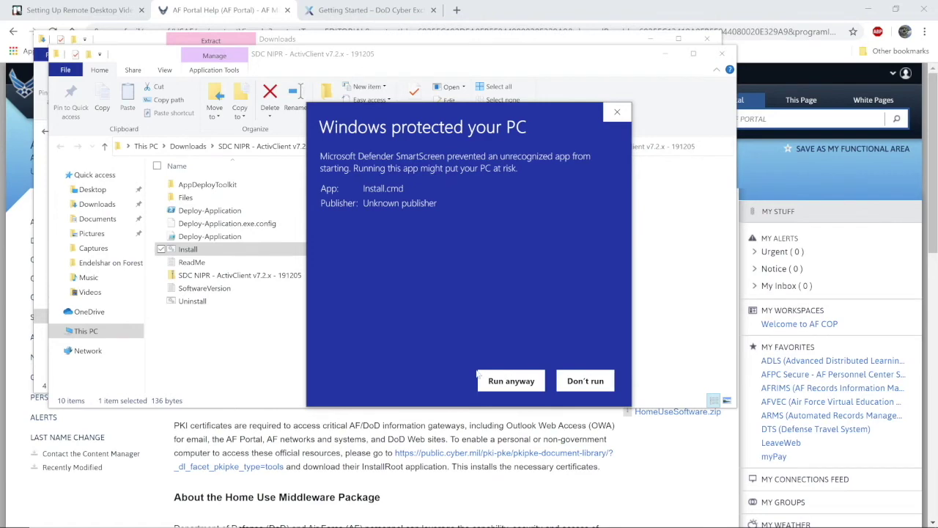
pyautogui.click(495, 380)
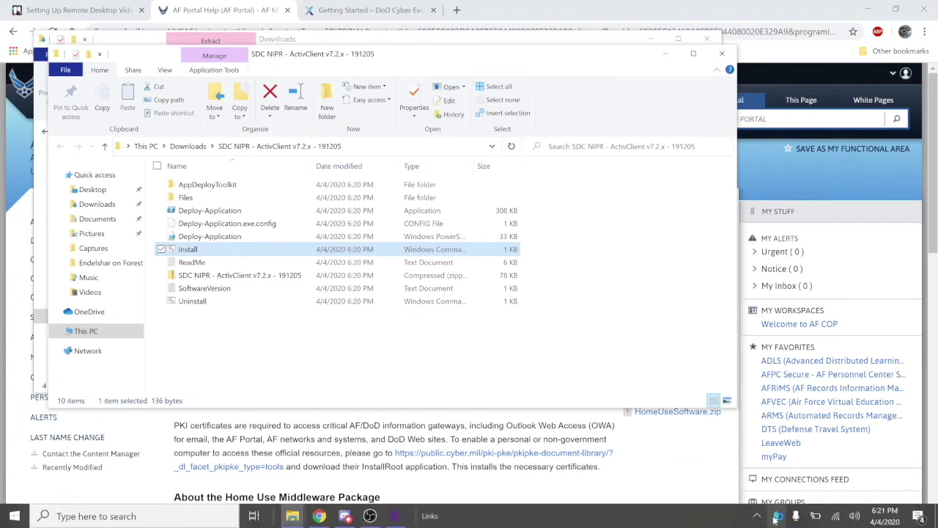
# - Open the ActivClient agent from the system tray
pyautogui.moveTo(776, 518)
pyautogui.rightClick(776, 518)
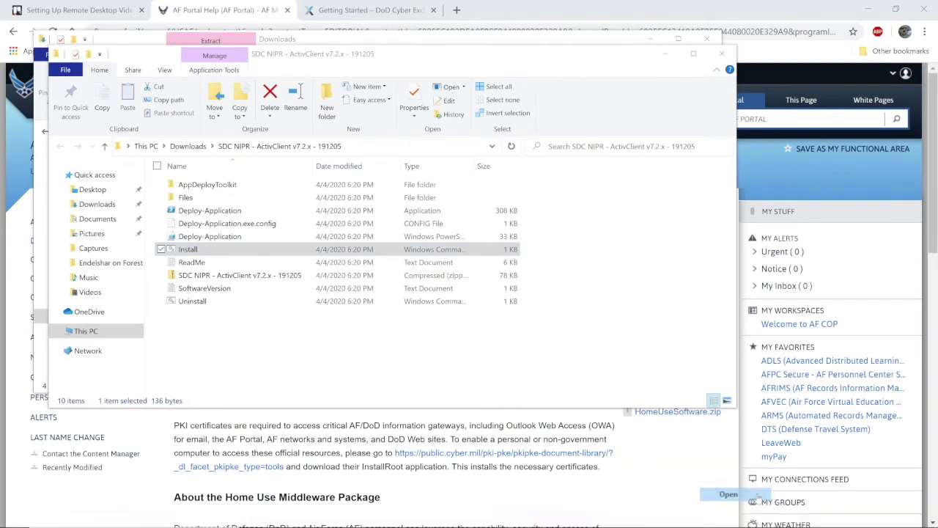
pyautogui.click(759, 495)
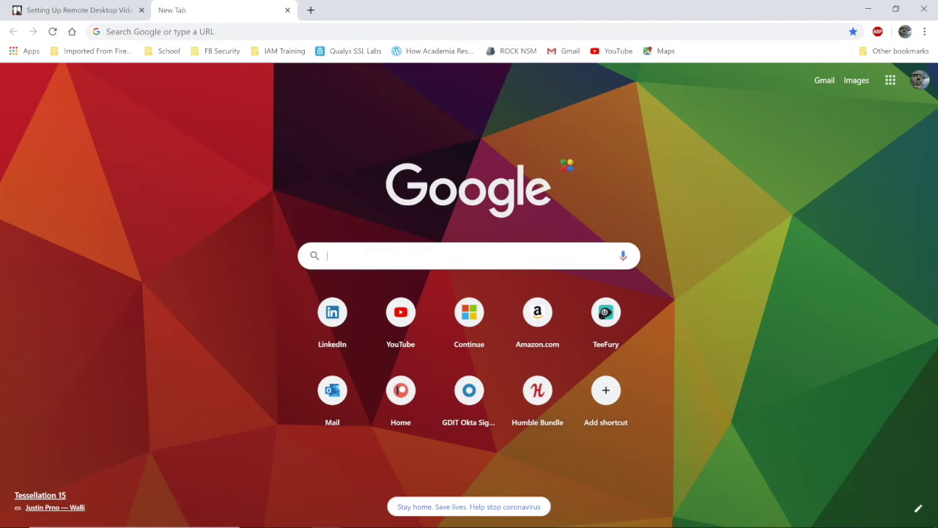
# - Open the VMware Horizon Clients download page, select version 5.0 and download the VMware Horizon Client for Windows 5.4.2 installer
pyautogui.write('vmware.com/web/vmware/info?slug=desktop_end_user_computing/vmware_horizon_clients/4_0')
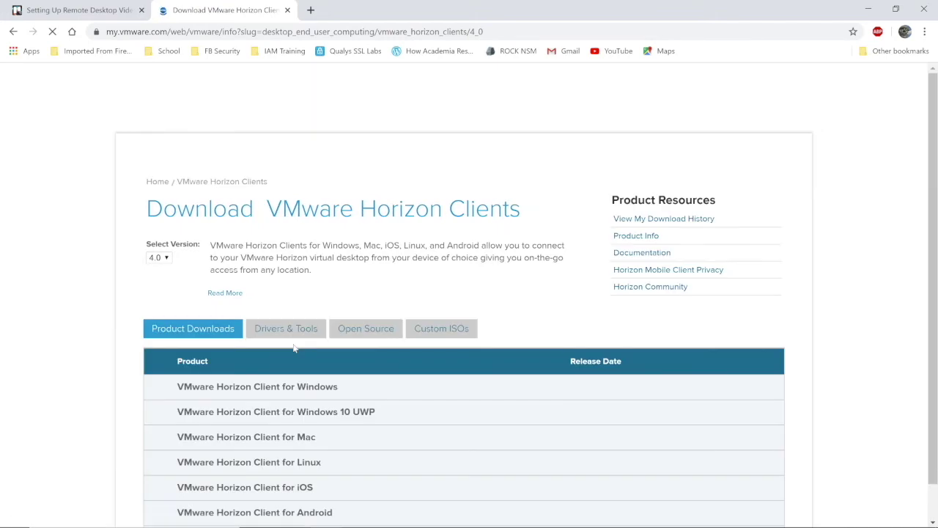
pyautogui.click(177, 258)
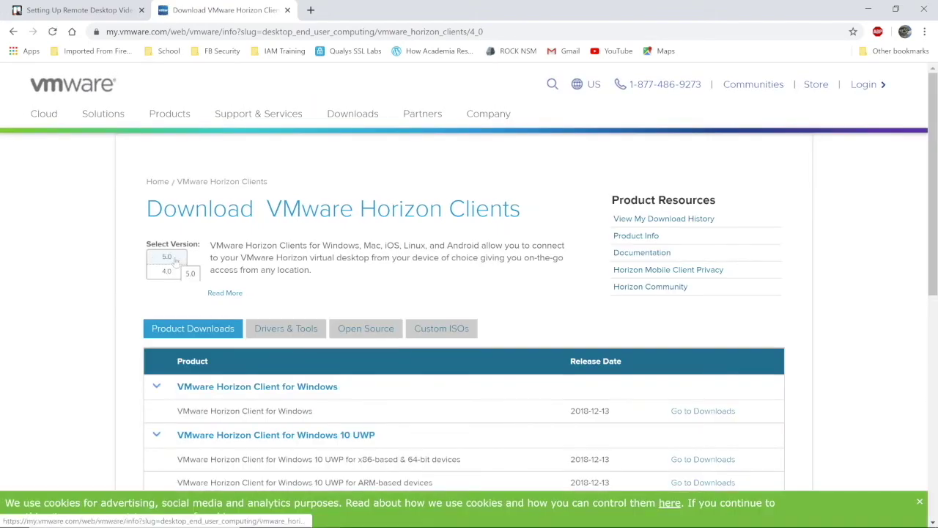
pyautogui.click(177, 270)
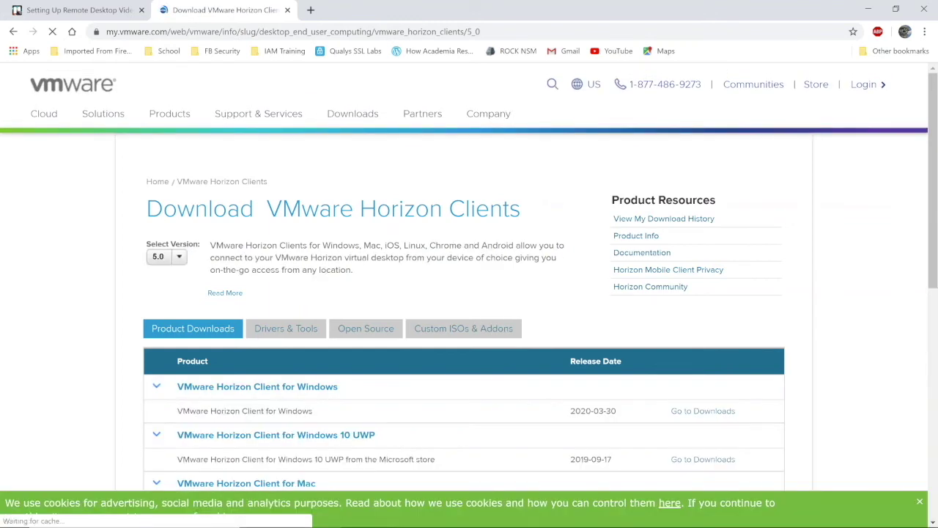
pyautogui.click(689, 415)
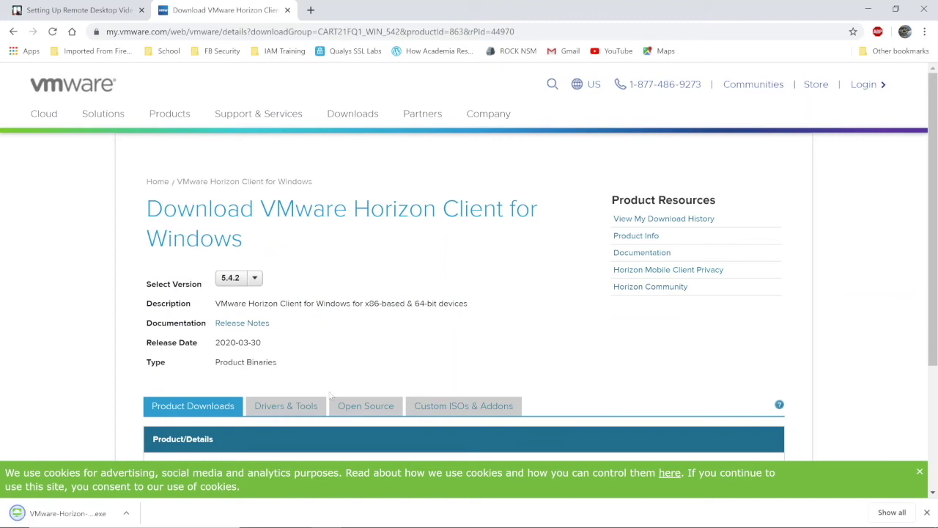
# - Run the downloaded VMware Horizon installer, agree to its terms and complete the default installation
pyautogui.click(70, 520)
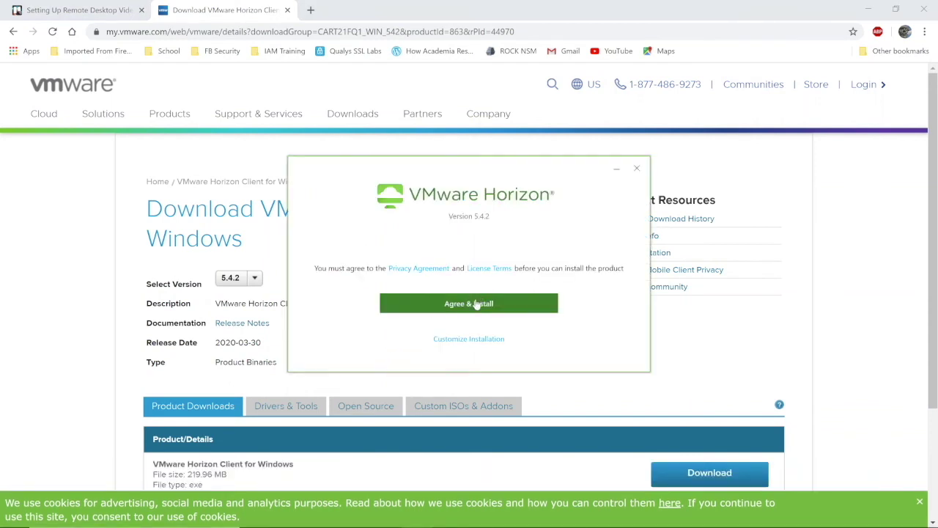
pyautogui.click(477, 305)
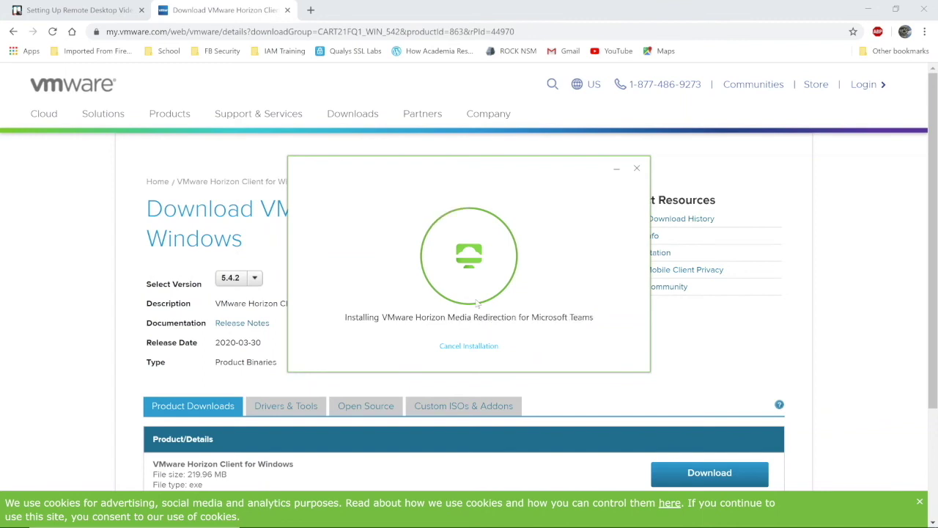
pyautogui.click(473, 327)
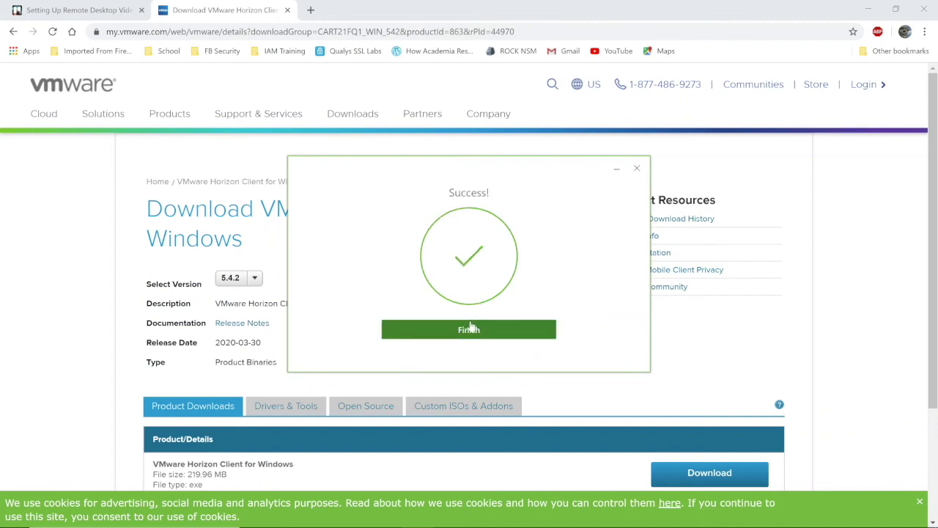
# - Launch VMware Horizon Client from the desktop and connect to a new server named AFRCDESKTOPS.US.AF.MIL
pyautogui.moveTo(400, 522)
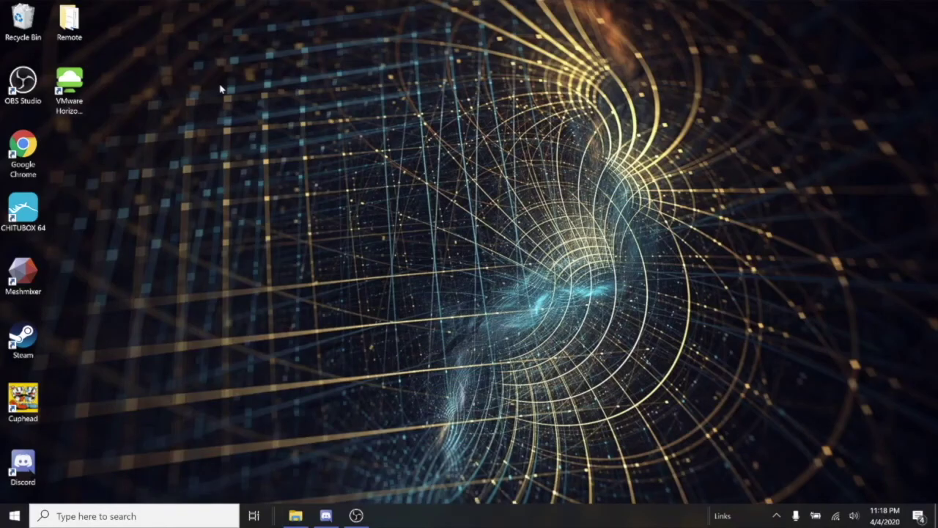
pyautogui.doubleClick(87, 83)
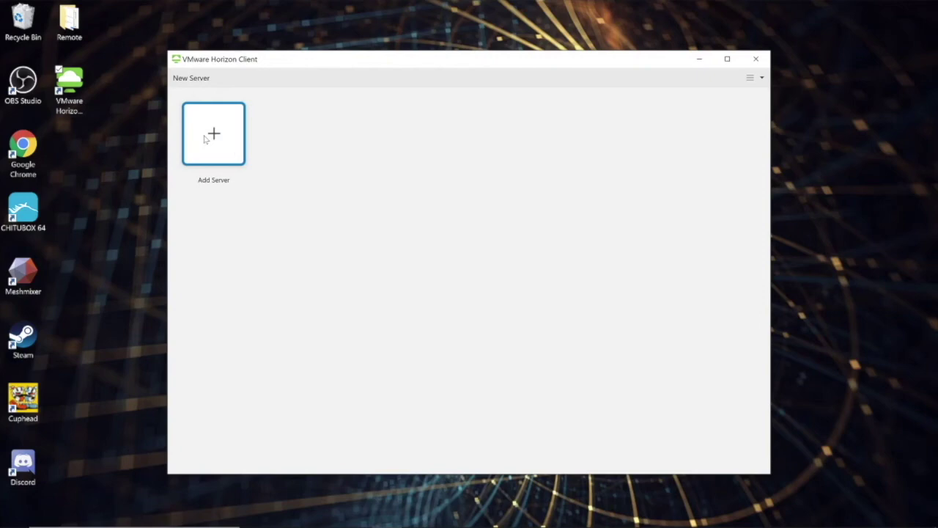
pyautogui.click(210, 139)
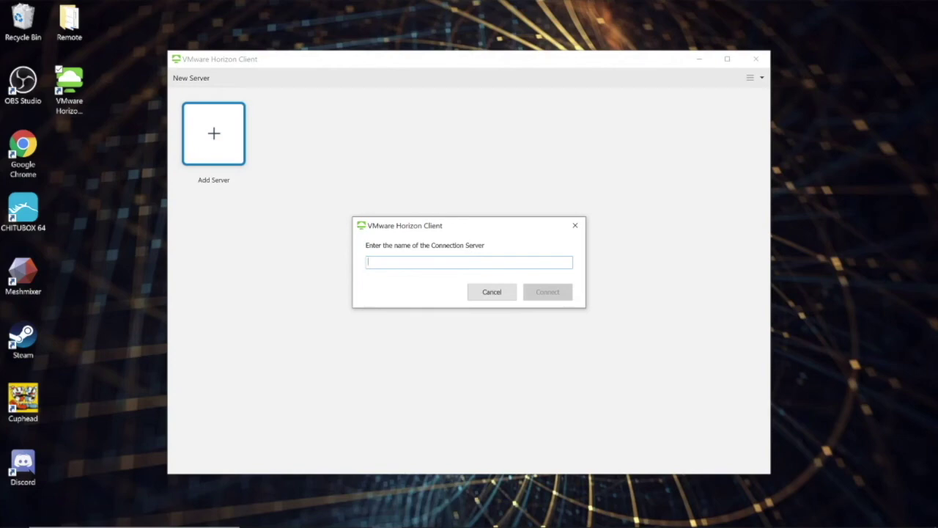
pyautogui.write('A')
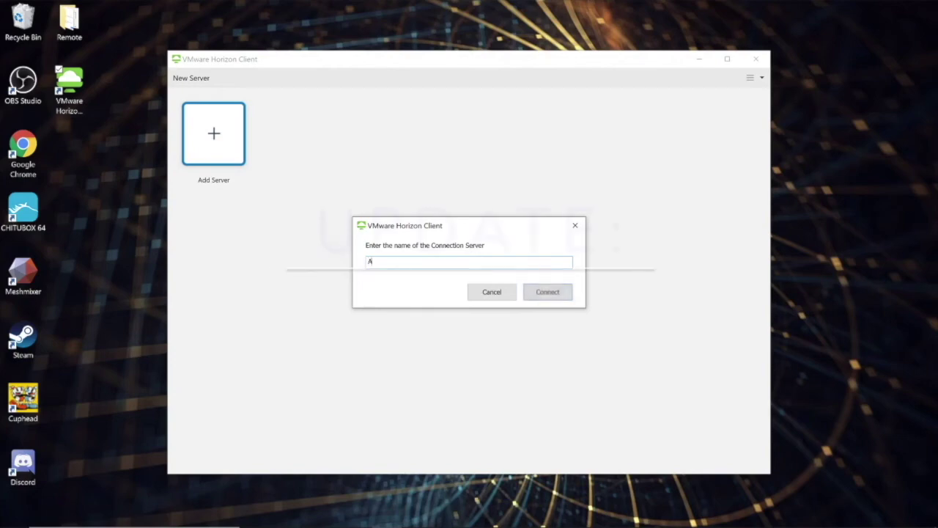
pyautogui.write('FRCDES')
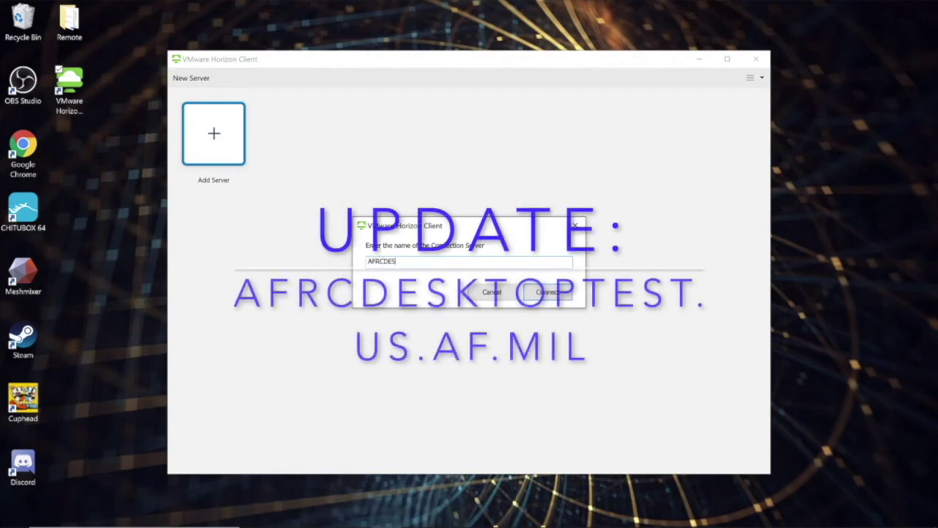
pyautogui.write('KTOPS')
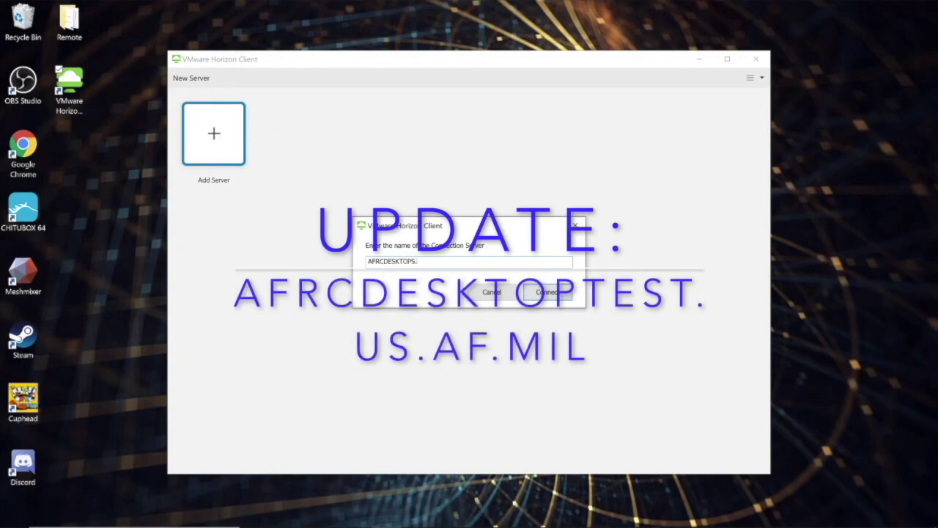
pyautogui.write('.US>')
pyautogui.write('AF')
pyautogui.write('.M')
pyautogui.write('IL')
pyautogui.click(538, 292)
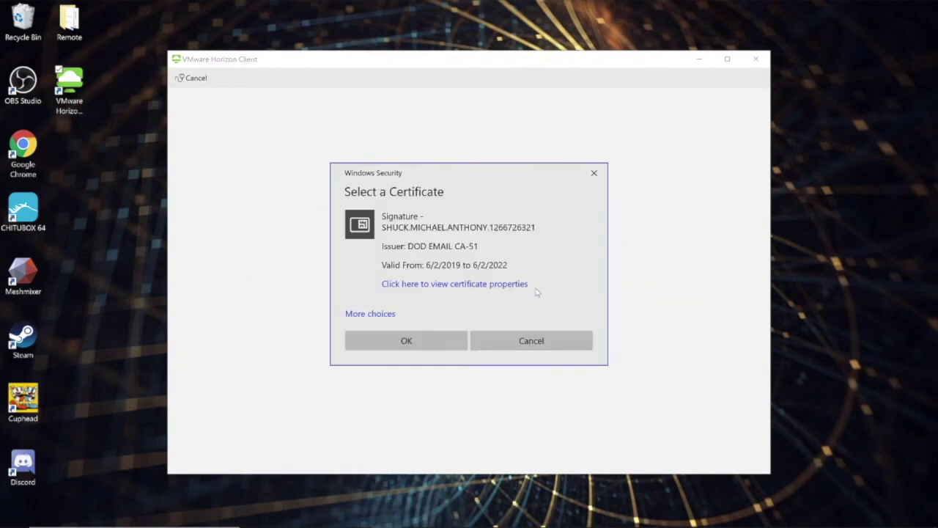
# - Show the additional certificates and confirm the Authentication certificate issued by DOD ID CA-52
pyautogui.click(392, 316)
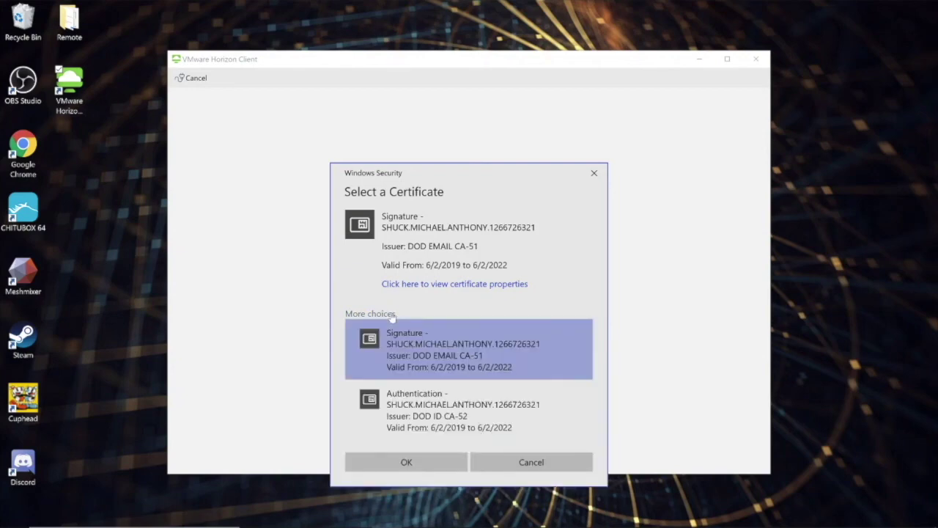
pyautogui.click(417, 399)
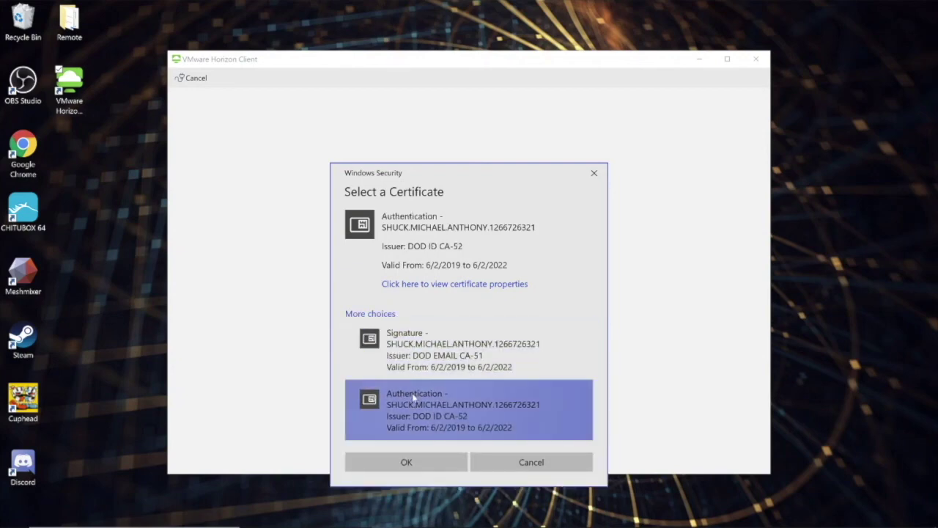
pyautogui.click(409, 458)
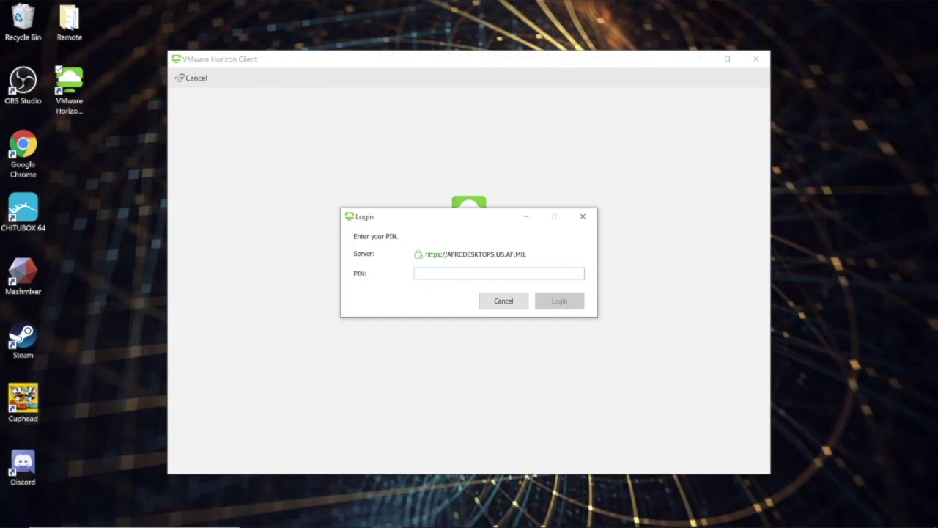
# - Enter the CAC PIN and log in to the connection server
pyautogui.write('•••')
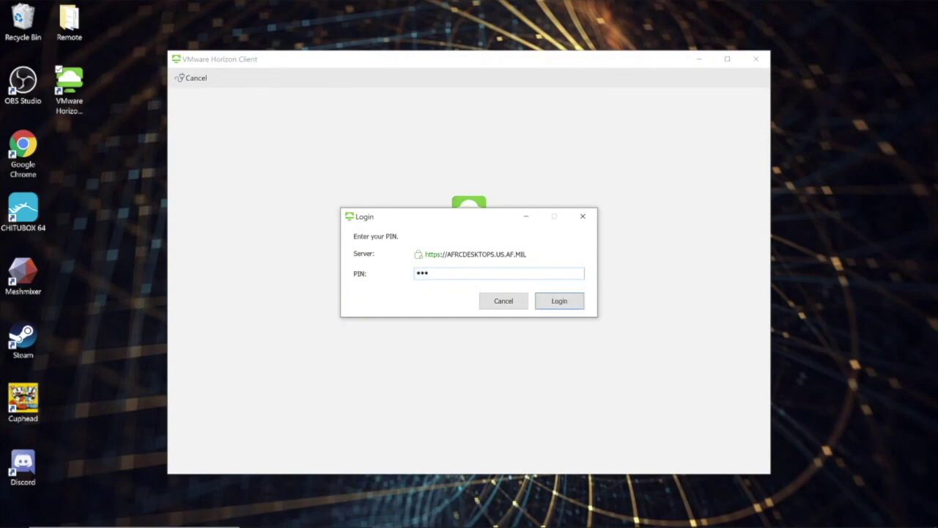
pyautogui.write('••••')
pyautogui.click(558, 309)
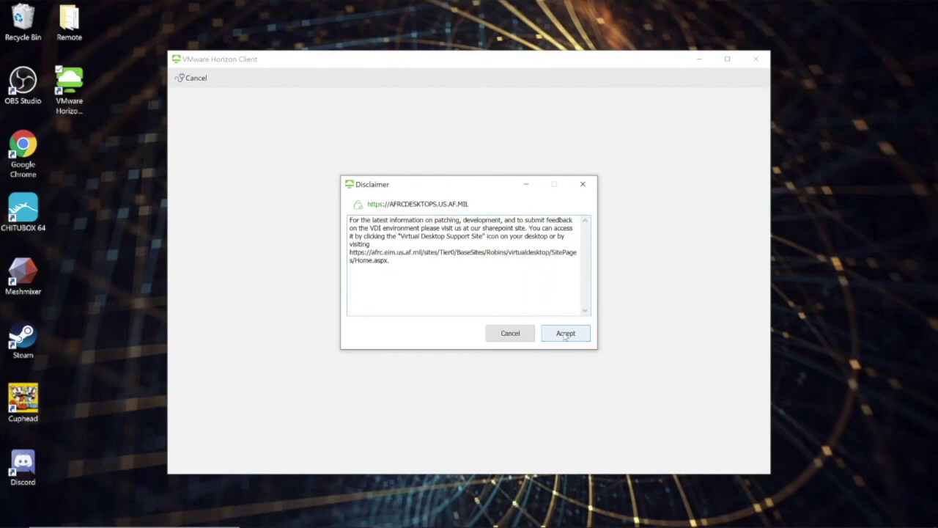
# - Accept the server disclaimer and launch the Windows 10 SDC 5.5 virtual desktop
pyautogui.click(565, 335)
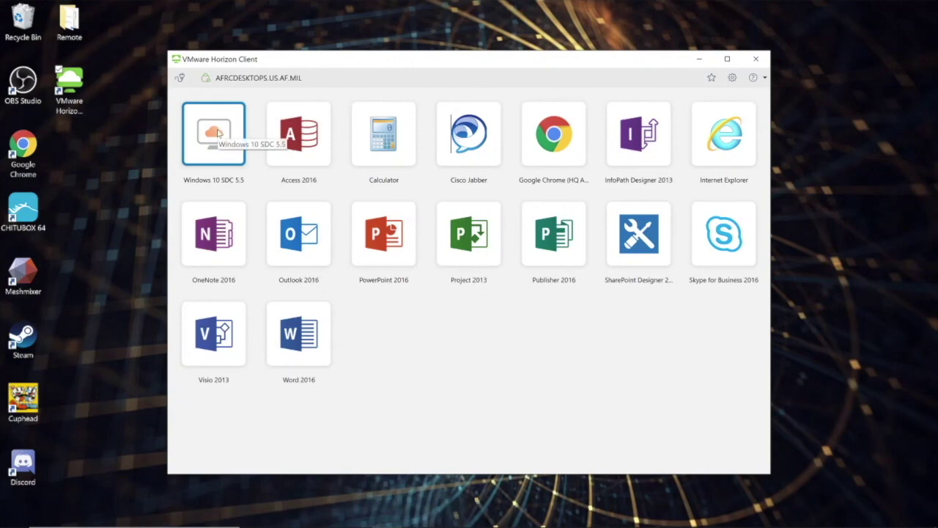
pyautogui.doubleClick(218, 132)
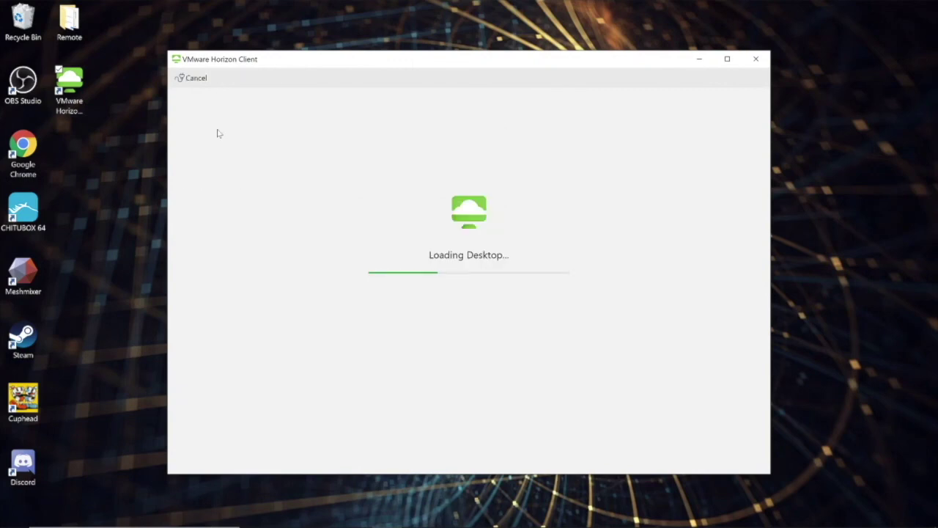